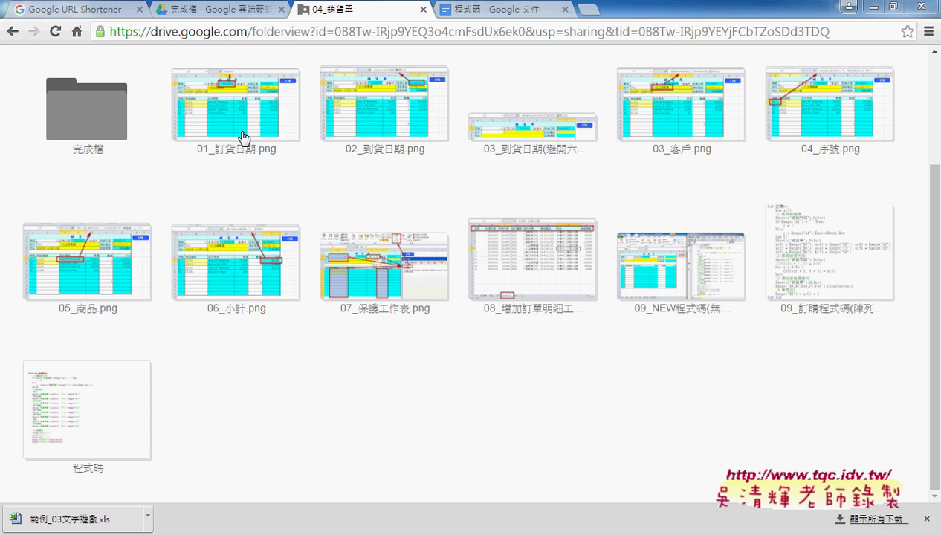
# - Open the 01_訂貨日期.png order-date screenshot in the Google Drive preview
pyautogui.doubleClick(242, 138)
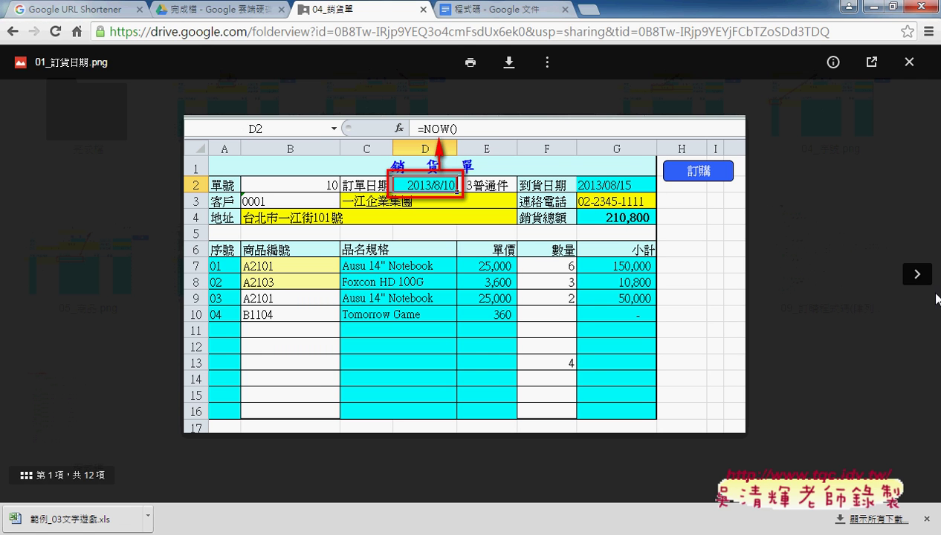
# - Advance to 02_到貨日期.png, which shows the =D2+VLOOKUP(E2,郵件,2,0) delivery-date formula
pyautogui.click(918, 280)
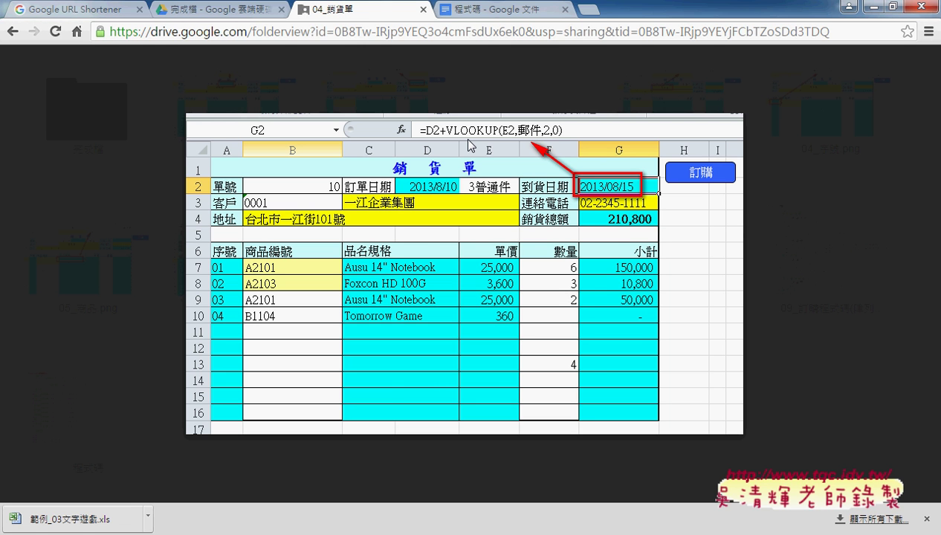
# - Compare the two delivery-date screenshots, then move on to 03_客戶.png with the customer-name formula
pyautogui.click(918, 274)
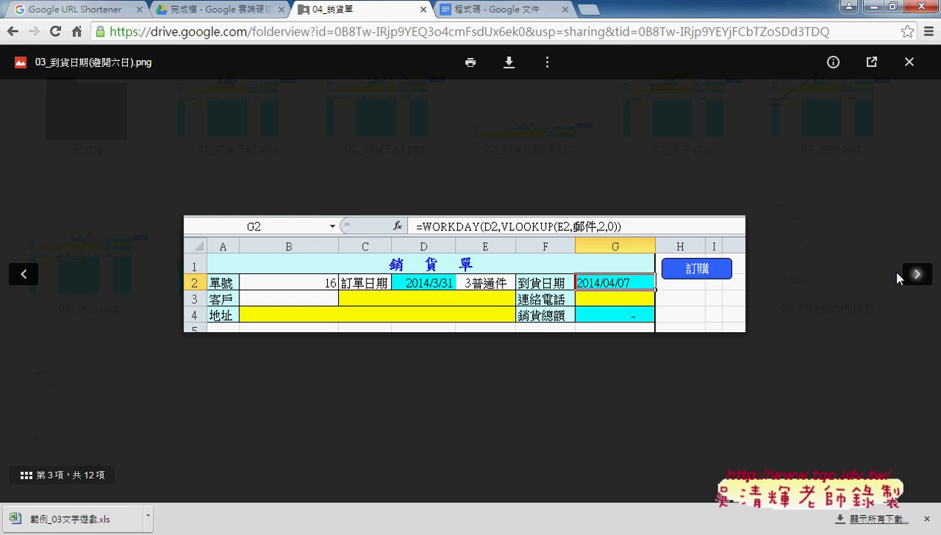
pyautogui.click(21, 275)
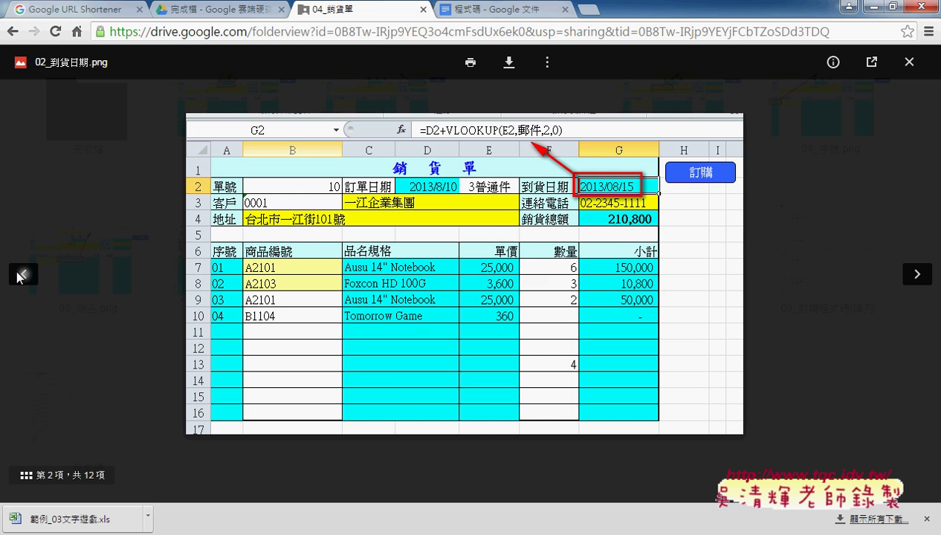
pyautogui.click(919, 275)
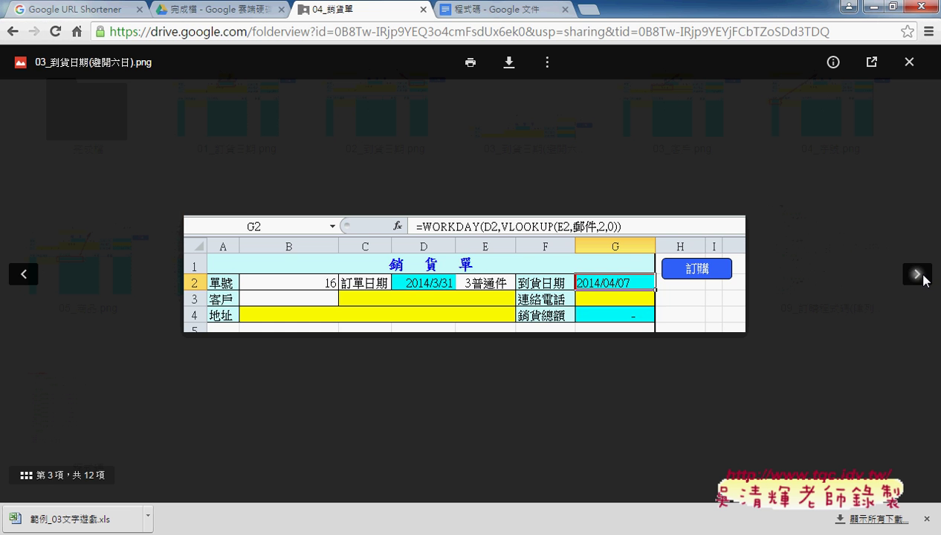
pyautogui.click(926, 279)
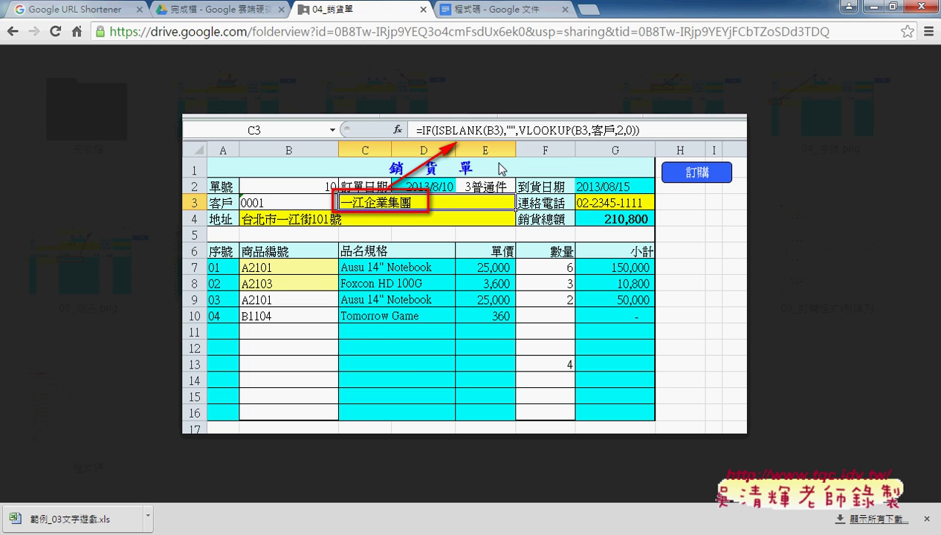
# - Page through the serial-number, product and sheet-protection screenshots to 08_增加訂單明細工作表.png
pyautogui.click(918, 274)
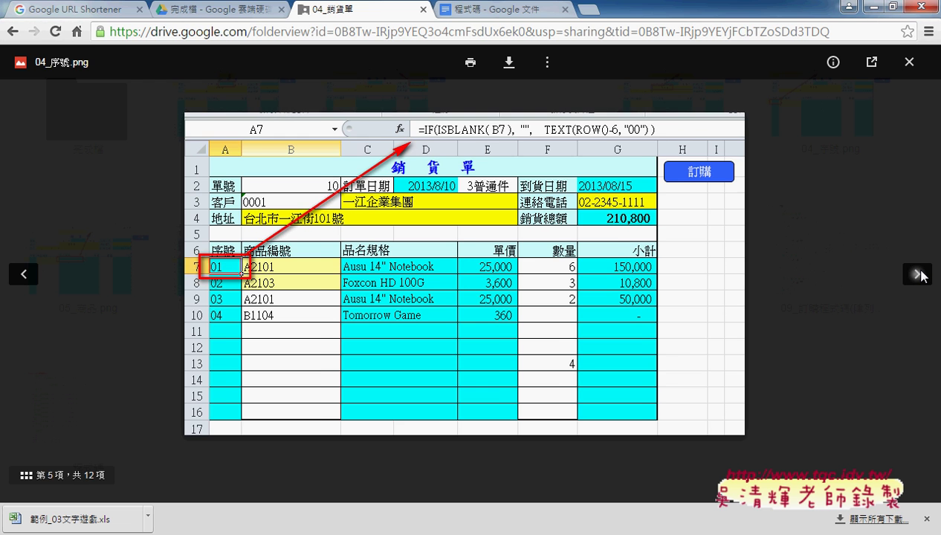
pyautogui.click(919, 274)
pyautogui.click(917, 274)
pyautogui.click(917, 274)
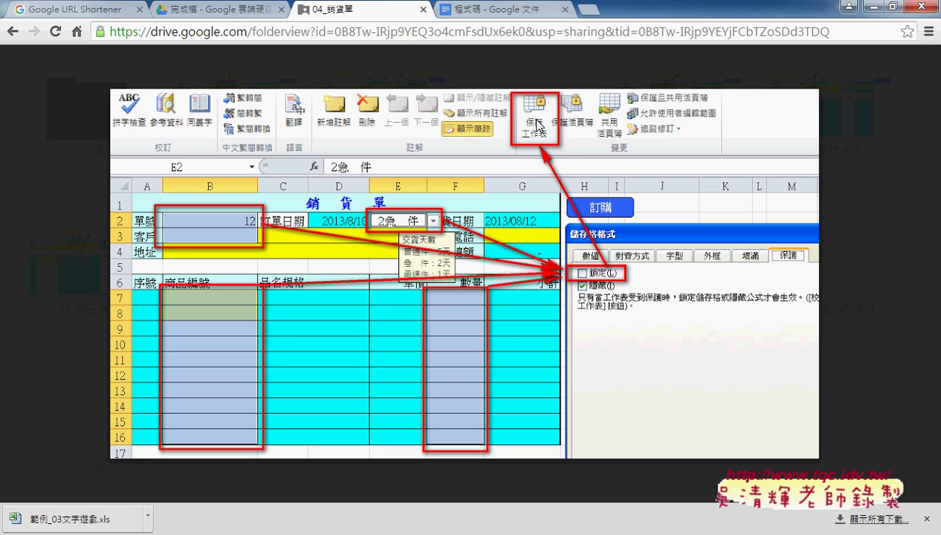
pyautogui.click(918, 276)
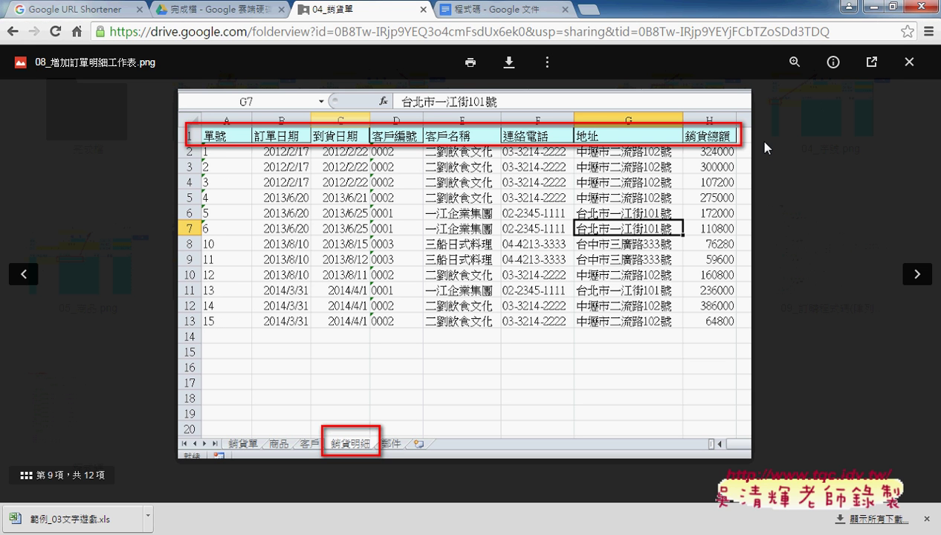
# - Return to Excel's 銷貨明細 sheet and delete the three sample records in rows 2–4
pyautogui.click(871, 8)
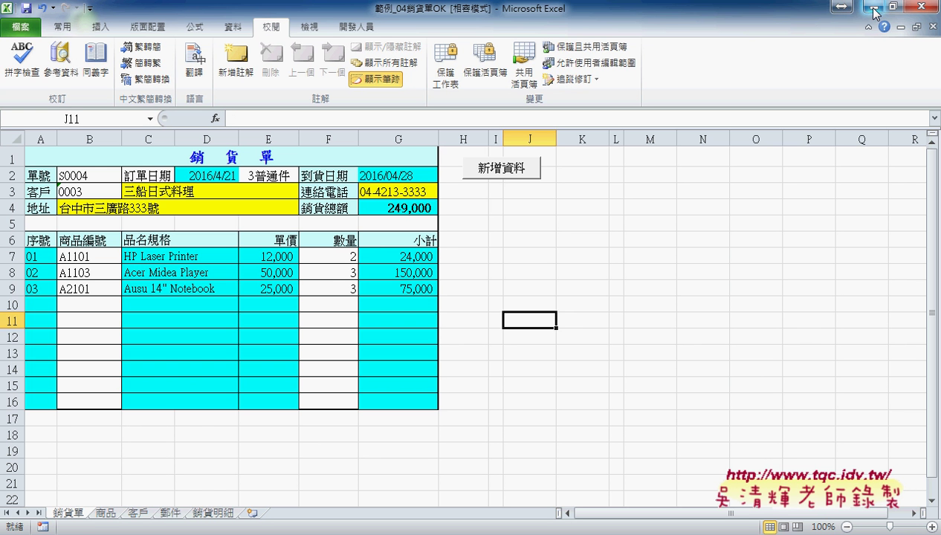
pyautogui.click(558, 290)
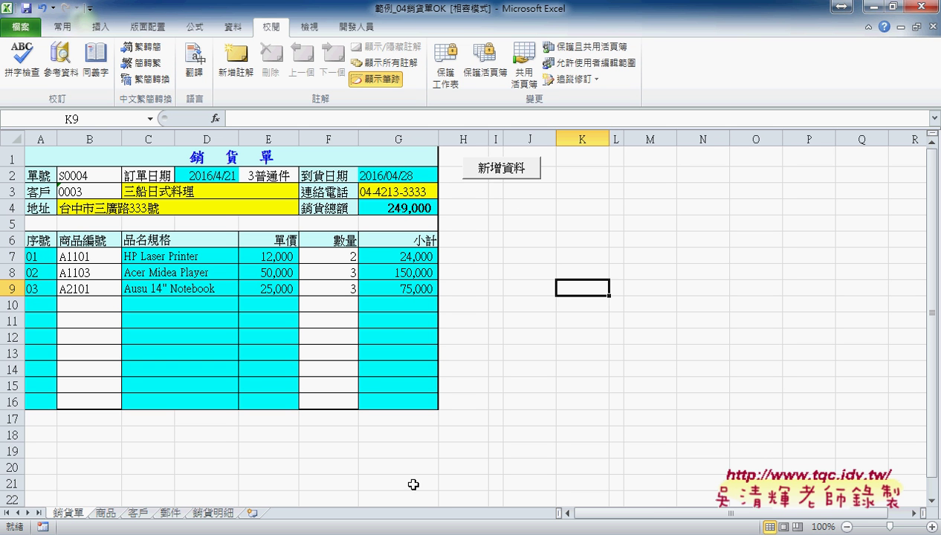
pyautogui.click(211, 513)
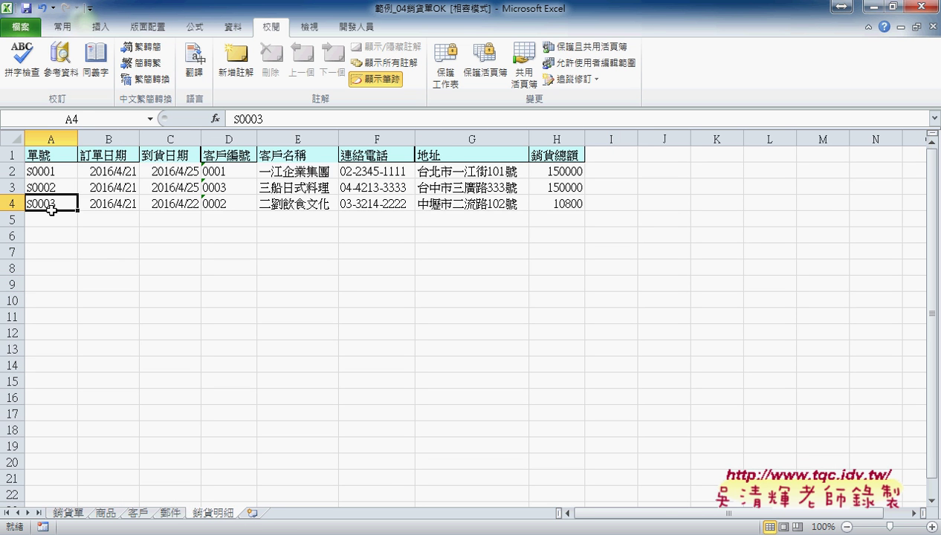
pyautogui.moveTo(29, 173); pyautogui.dragTo(560, 194)
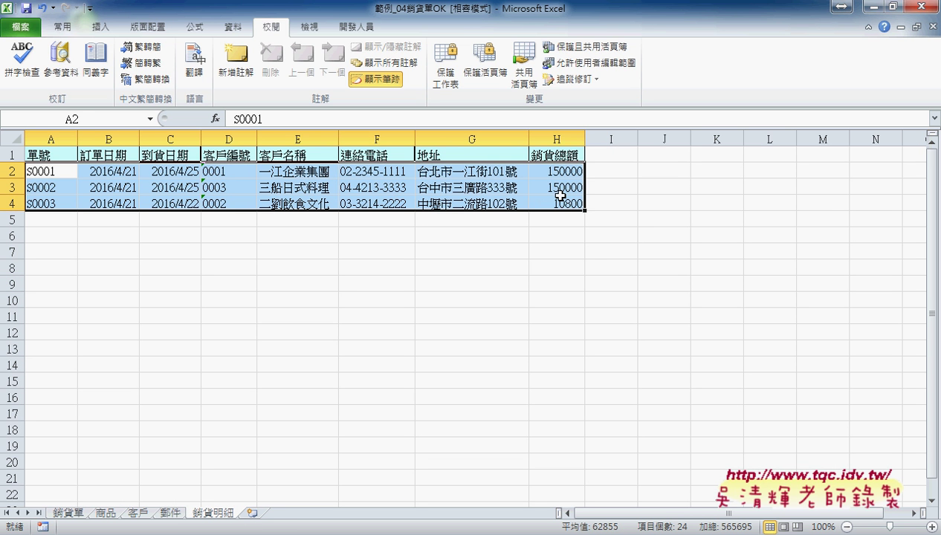
pyautogui.press('Delete')
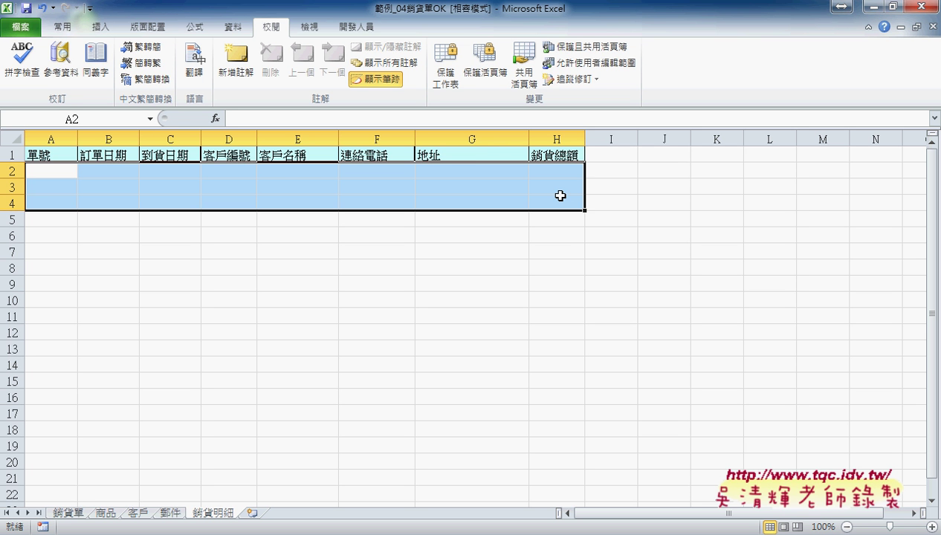
# - Undo the deletion to restore orders S0001–S0003 and jump to the last filled row
pyautogui.click(54, 157)
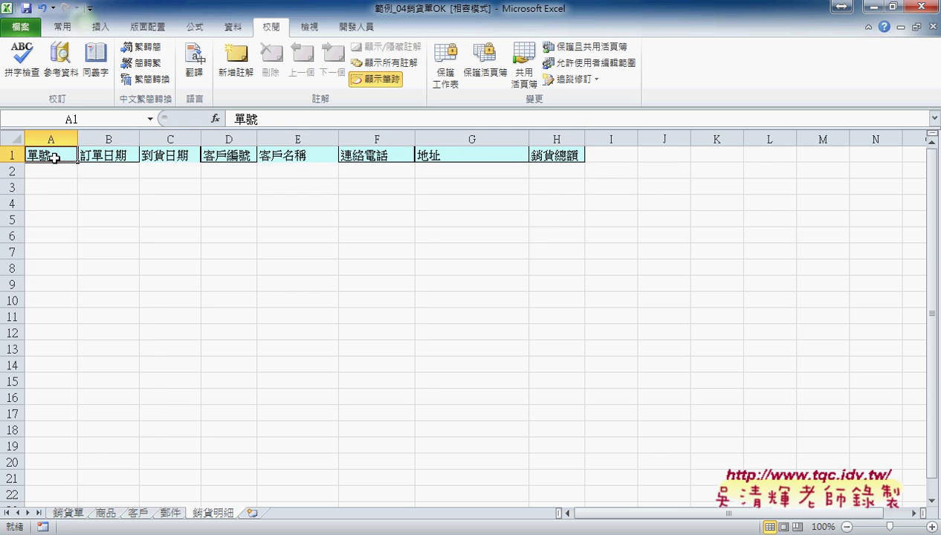
pyautogui.hotkey('ctrl', 'Down')
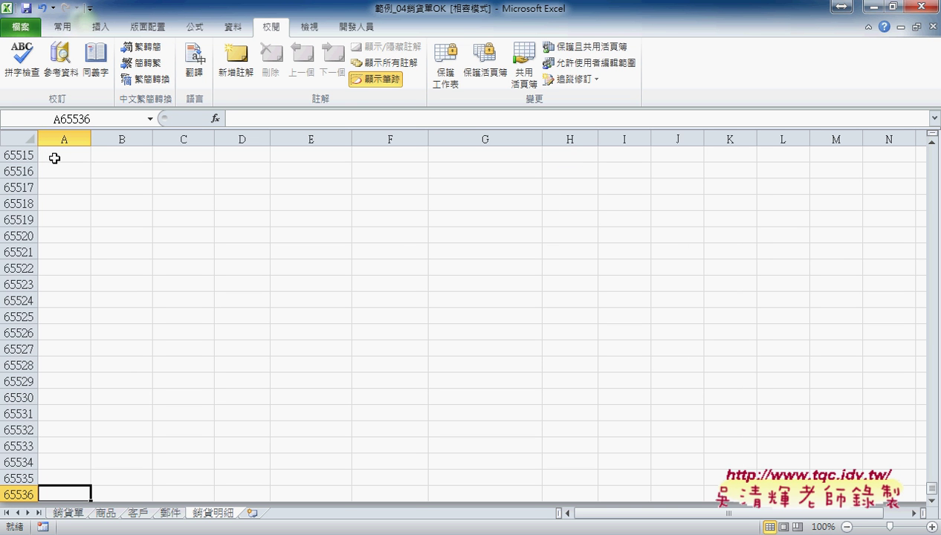
pyautogui.hotkey('ctrl', 'Up')
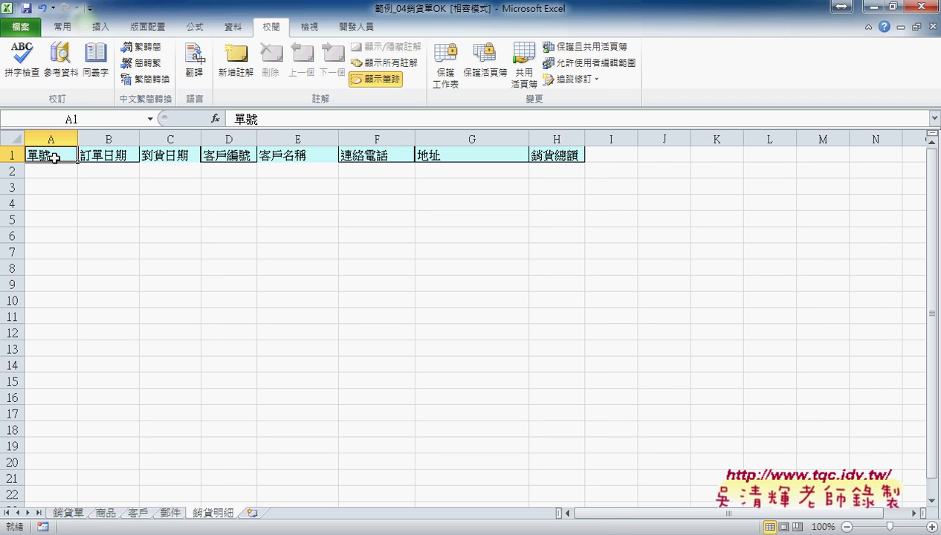
pyautogui.hotkey('ctrl', 'z')
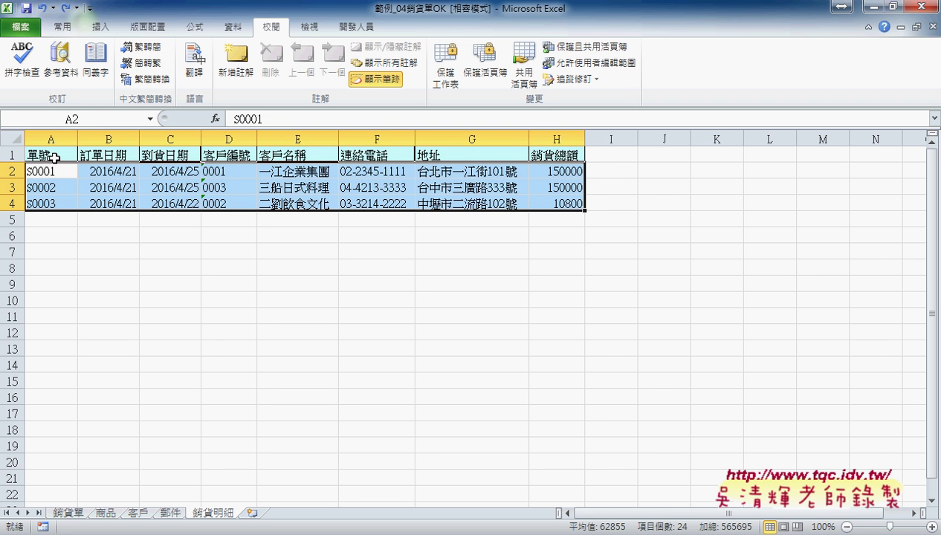
pyautogui.click(43, 171)
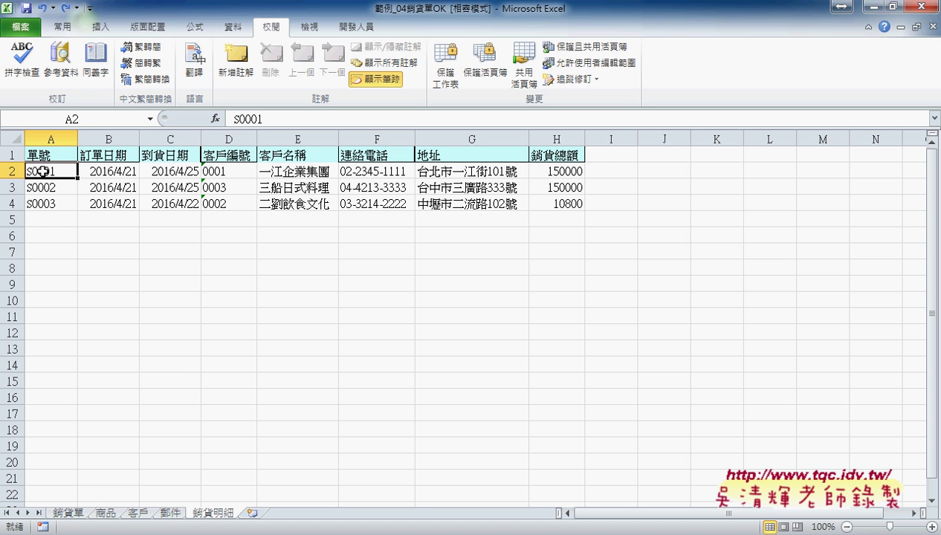
pyautogui.click(54, 154)
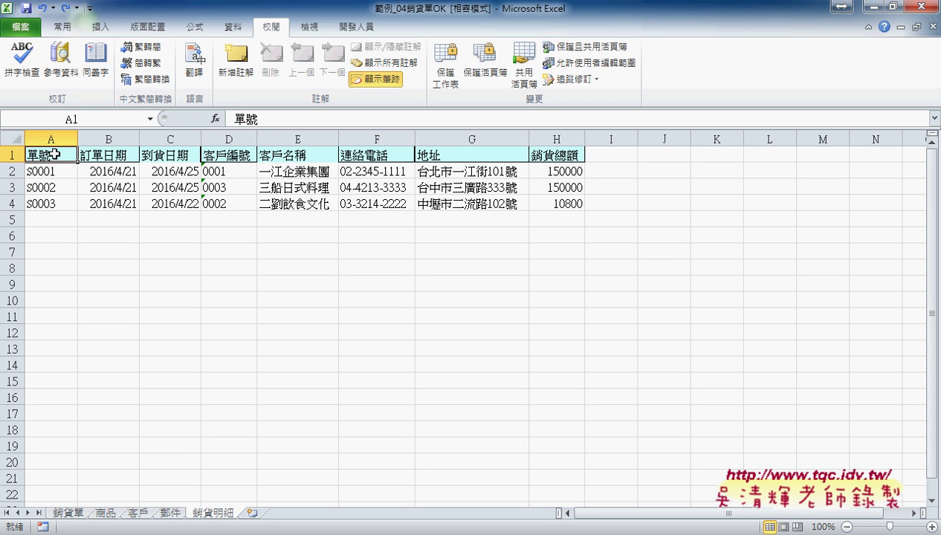
pyautogui.hotkey('ctrl', 'Down')
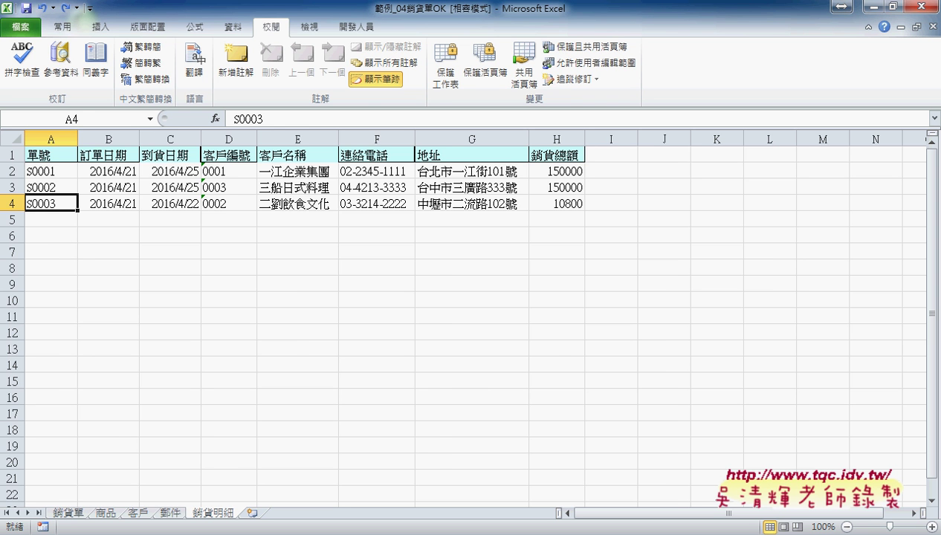
# - Open the 新增資料 button's assigned macro code in the VBA editor
pyautogui.click(67, 512)
pyautogui.rightClick(515, 173)
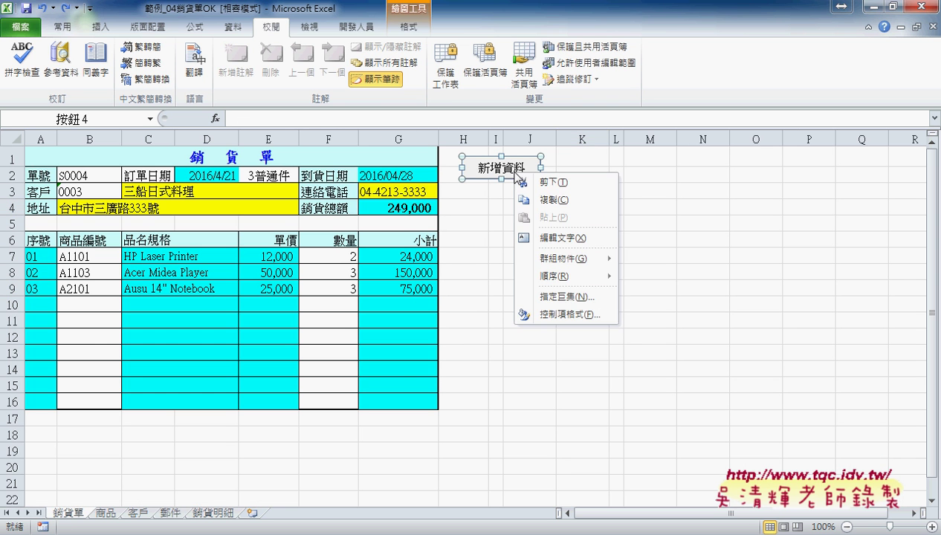
pyautogui.click(566, 297)
pyautogui.click(659, 209)
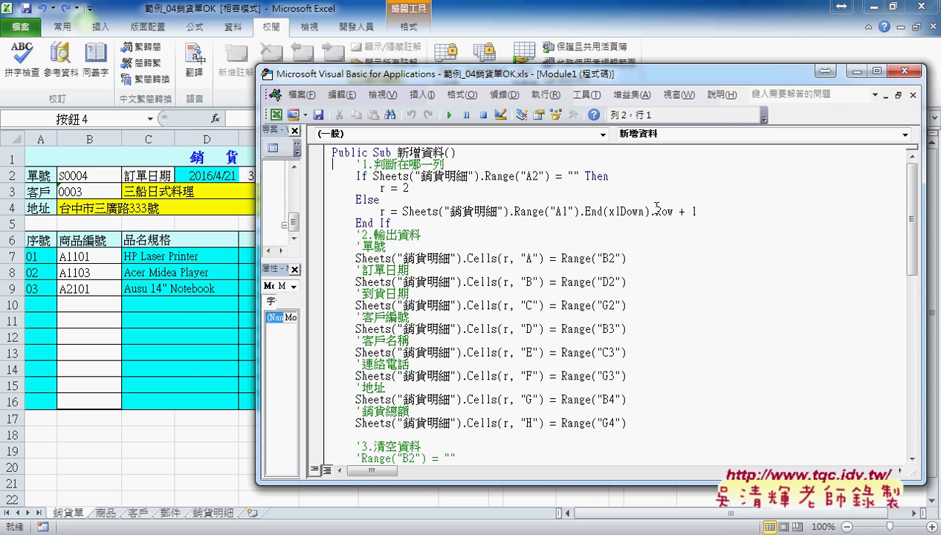
pyautogui.moveTo(544, 78); pyautogui.dragTo(489, 20)
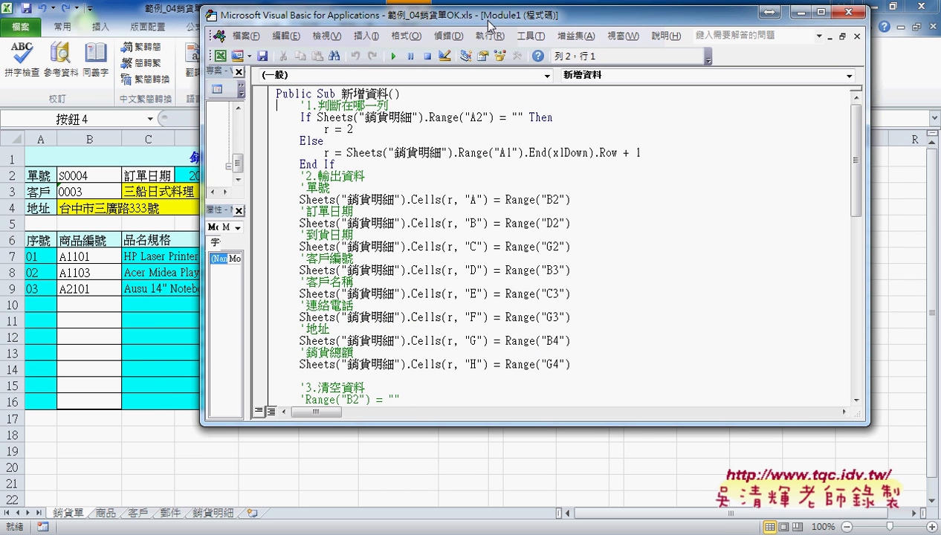
# - Enlarge the editor and highlight the macro name, the find-row comment and the 2.輸出資料 comment
pyautogui.moveTo(341, 94); pyautogui.dragTo(388, 95)
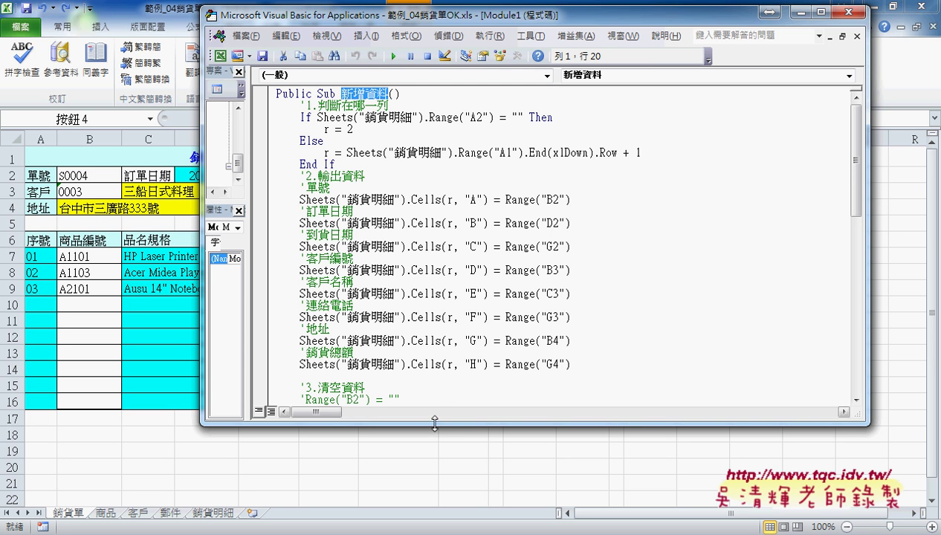
pyautogui.moveTo(430, 425); pyautogui.dragTo(435, 524)
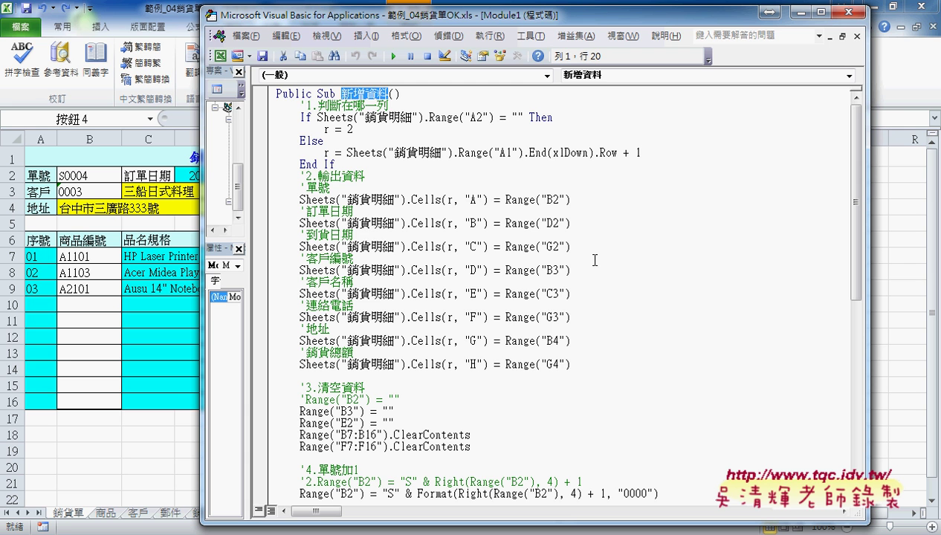
pyautogui.moveTo(297, 105); pyautogui.dragTo(390, 105)
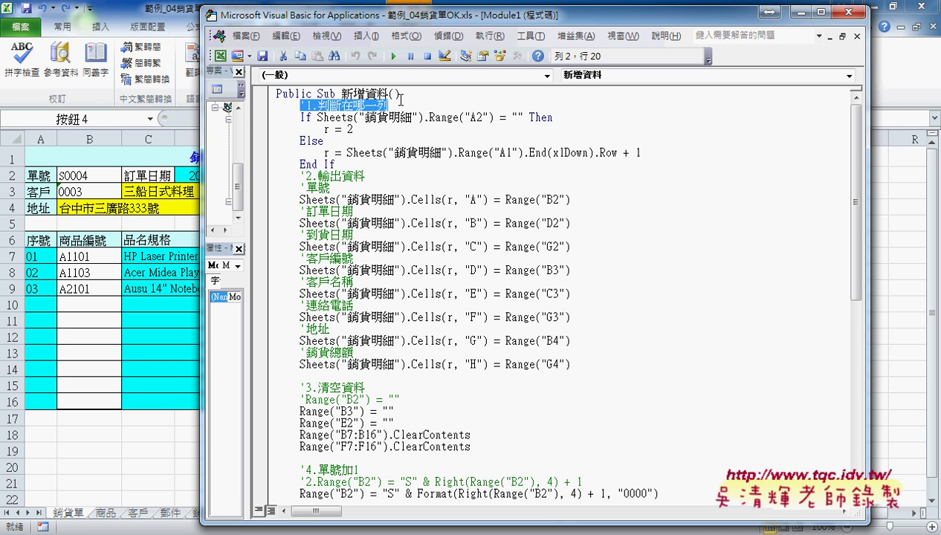
pyautogui.moveTo(364, 176); pyautogui.dragTo(300, 175)
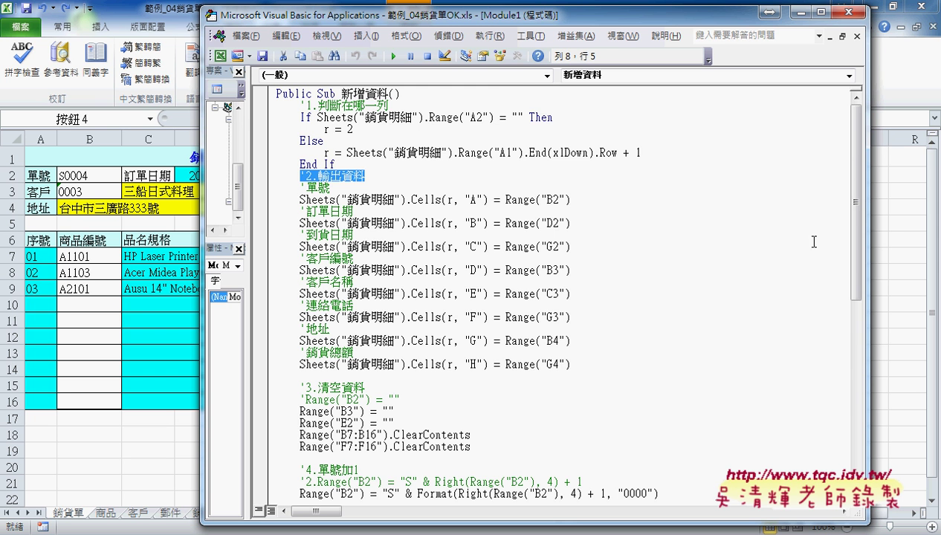
pyautogui.scroll(-1, 575, 252)
pyautogui.scroll(-2, 575, 252)
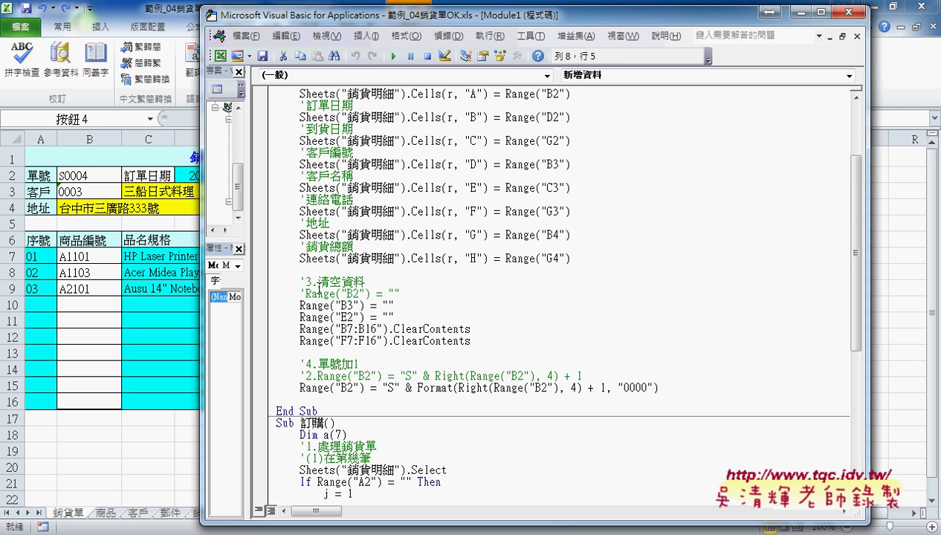
# - Highlight the 3.清空資料 comment in the macro, then switch back to the Excel workbook
pyautogui.moveTo(317, 282); pyautogui.dragTo(364, 282)
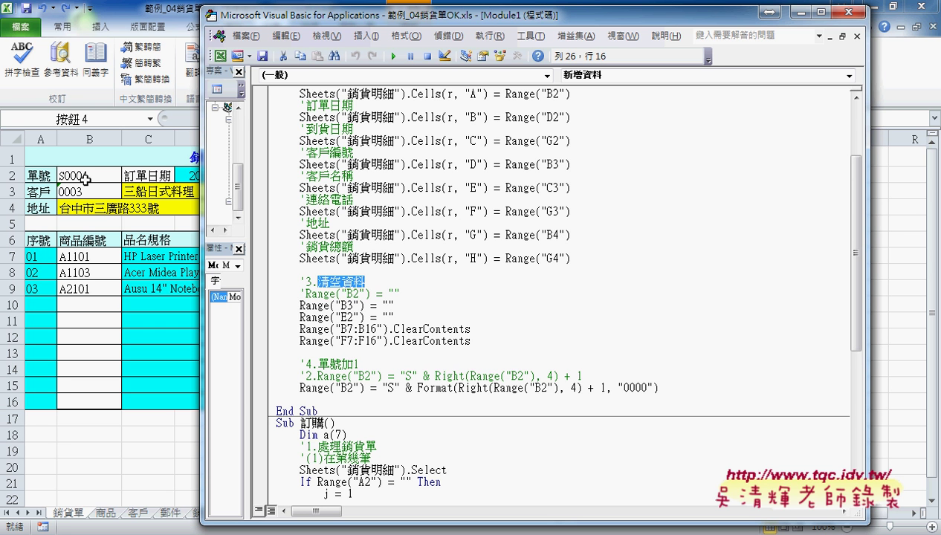
pyautogui.scroll(3, 442, 233)
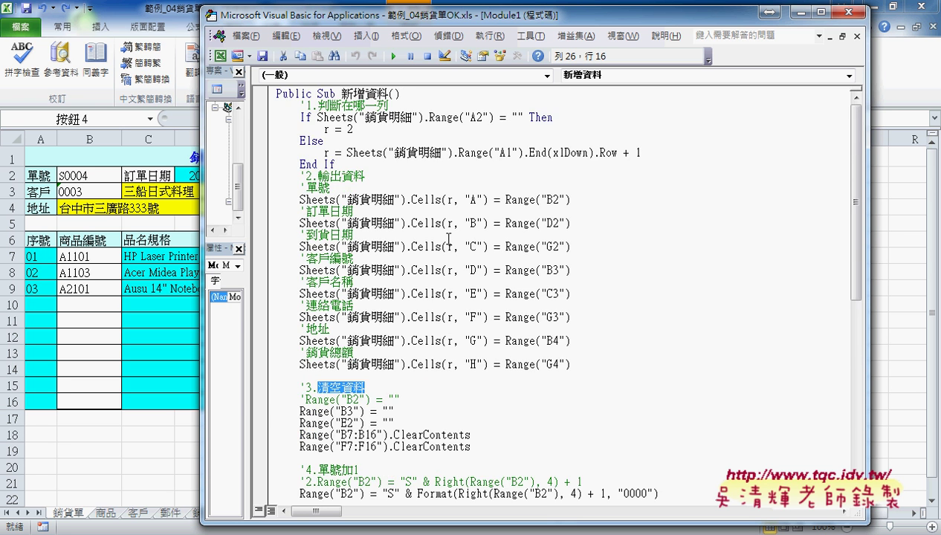
pyautogui.click(172, 484)
# - Delete the contents of A2:H4 on 銷貨明細, removing orders S0001–S0003
pyautogui.click(213, 512)
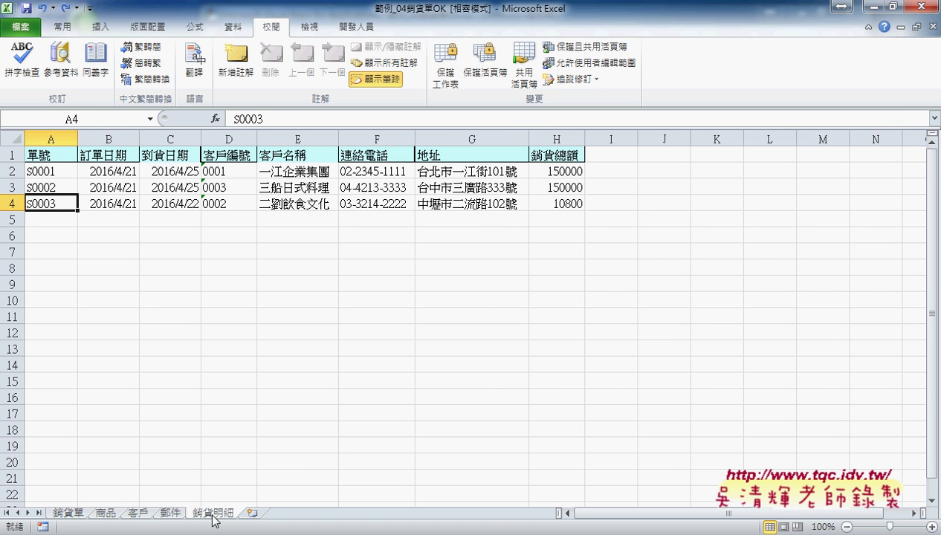
pyautogui.moveTo(30, 167); pyautogui.dragTo(539, 199)
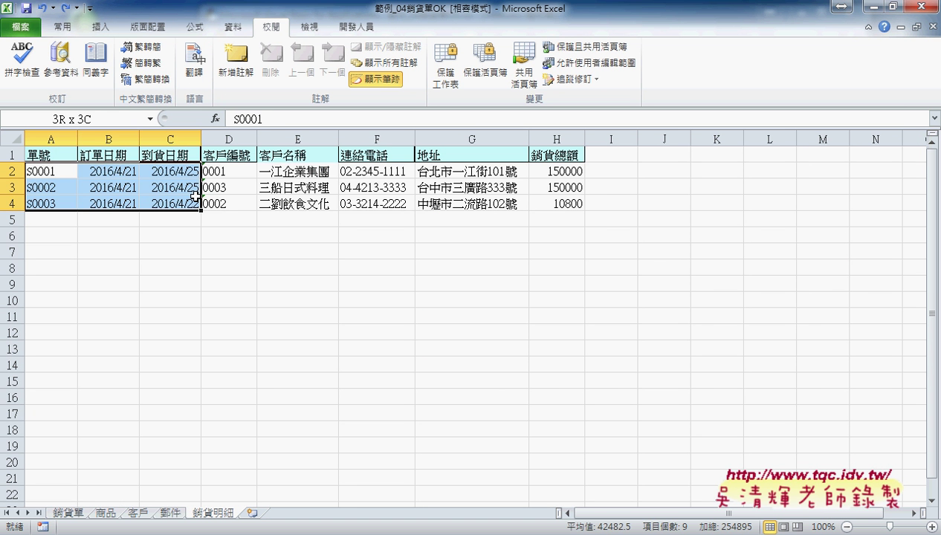
pyautogui.press('Delete')
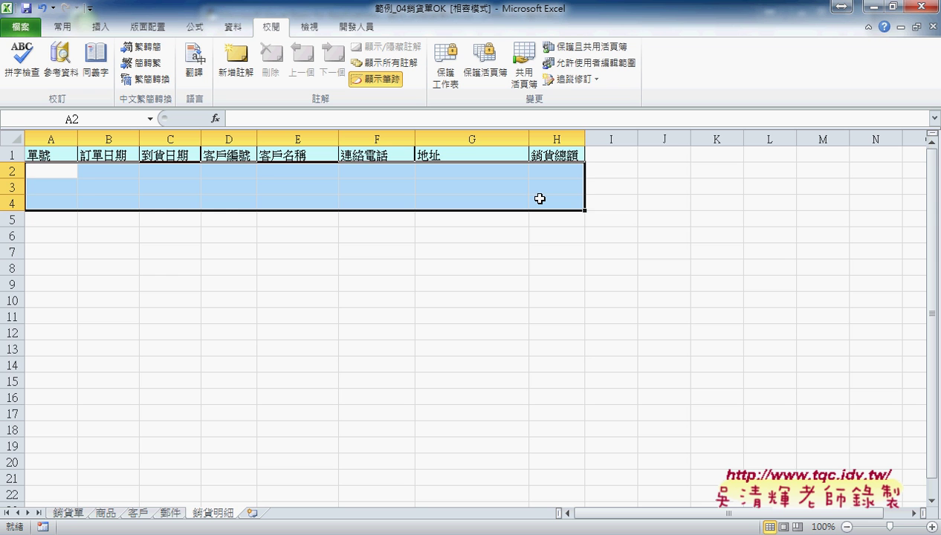
pyautogui.click(61, 174)
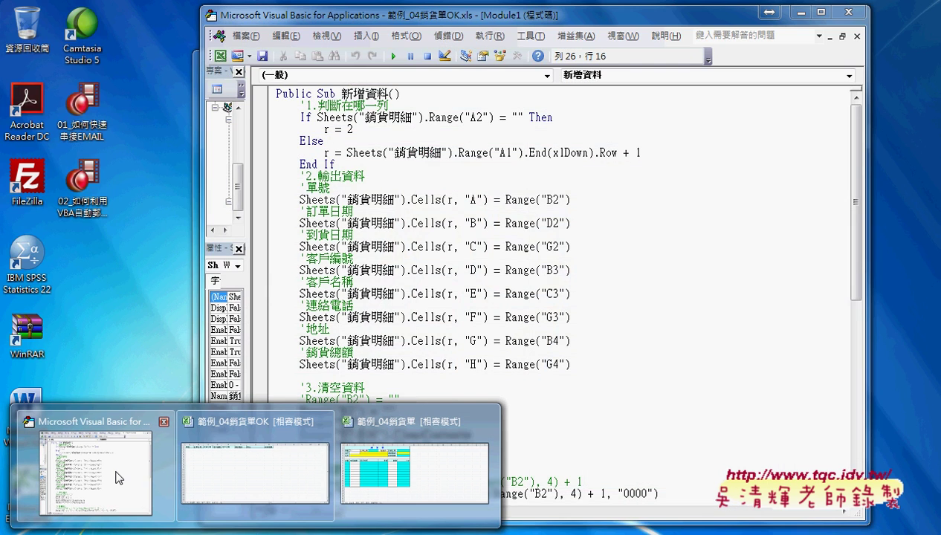
# - Shorten the VBA editor above the emptied sheet and highlight Range("A2") in the If test
pyautogui.click(120, 479)
pyautogui.click(318, 117)
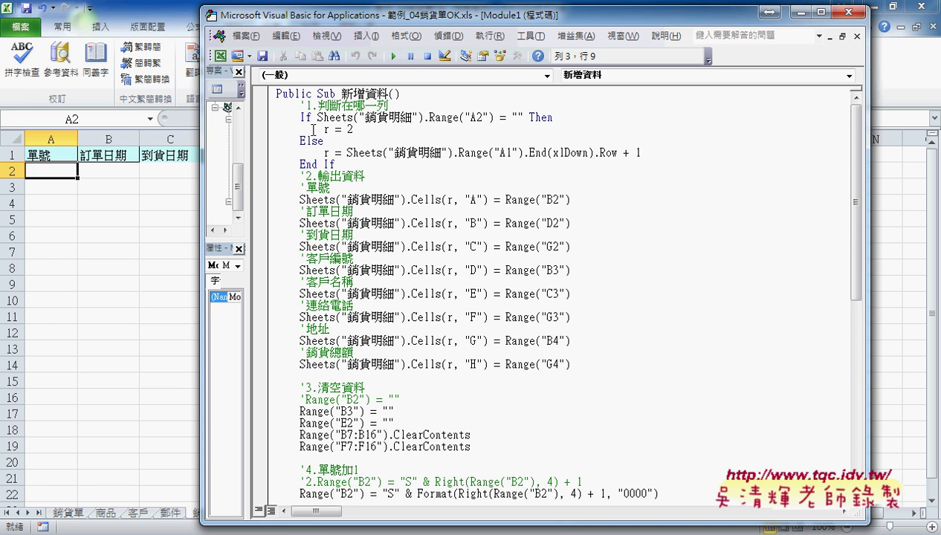
pyautogui.moveTo(289, 524); pyautogui.dragTo(287, 488)
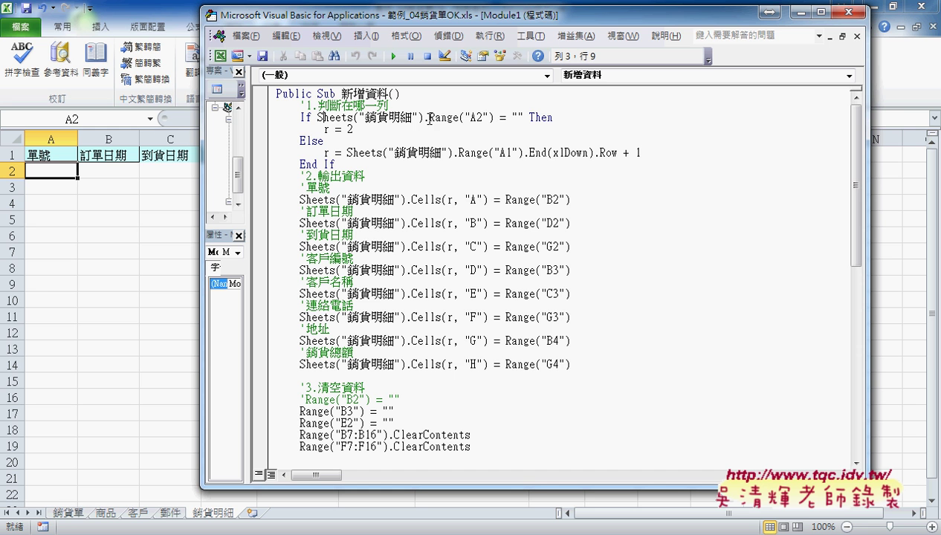
pyautogui.moveTo(428, 118)
pyautogui.mouseDown()
pyautogui.moveTo(497, 117)
pyautogui.moveTo(318, 117)
pyautogui.moveTo(356, 129)
pyautogui.mouseUp()
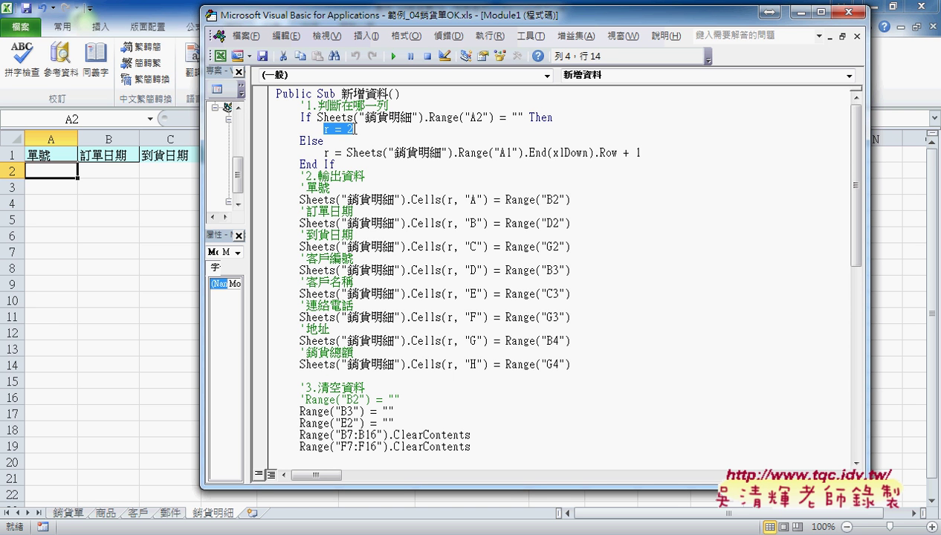